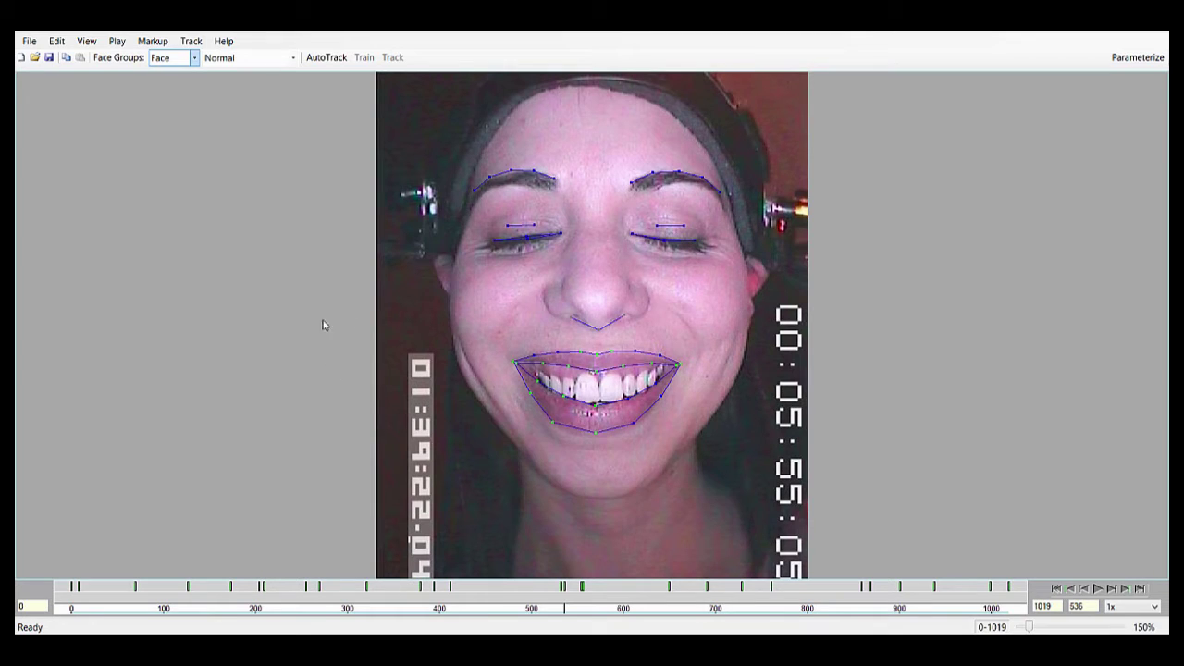
# - Switch the active face group to Mouth so only the mouth markup is shown
pyautogui.scroll(5, 457, 418)
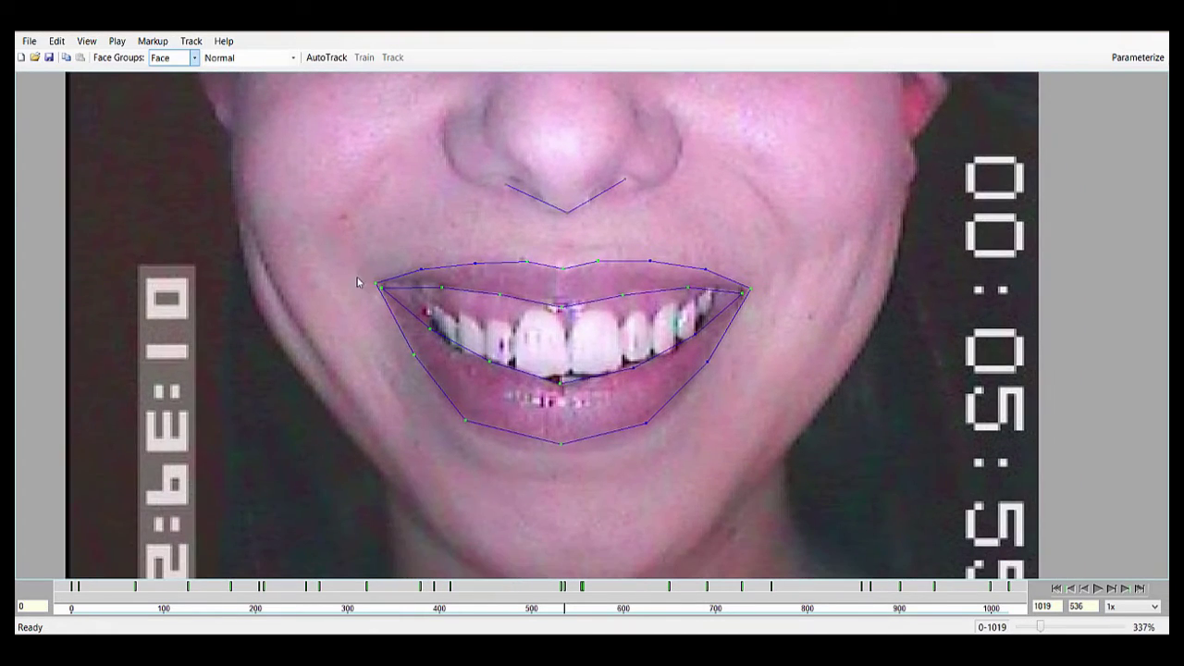
pyautogui.scroll(-4, 357, 282)
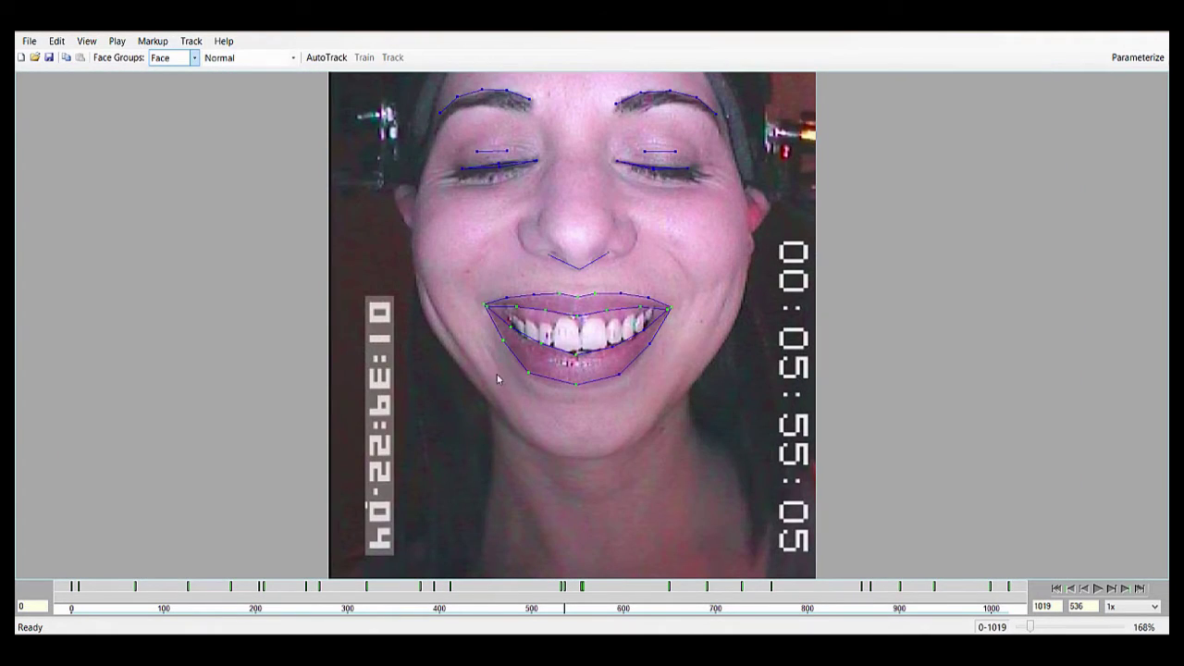
pyautogui.click(185, 59)
pyautogui.click(170, 85)
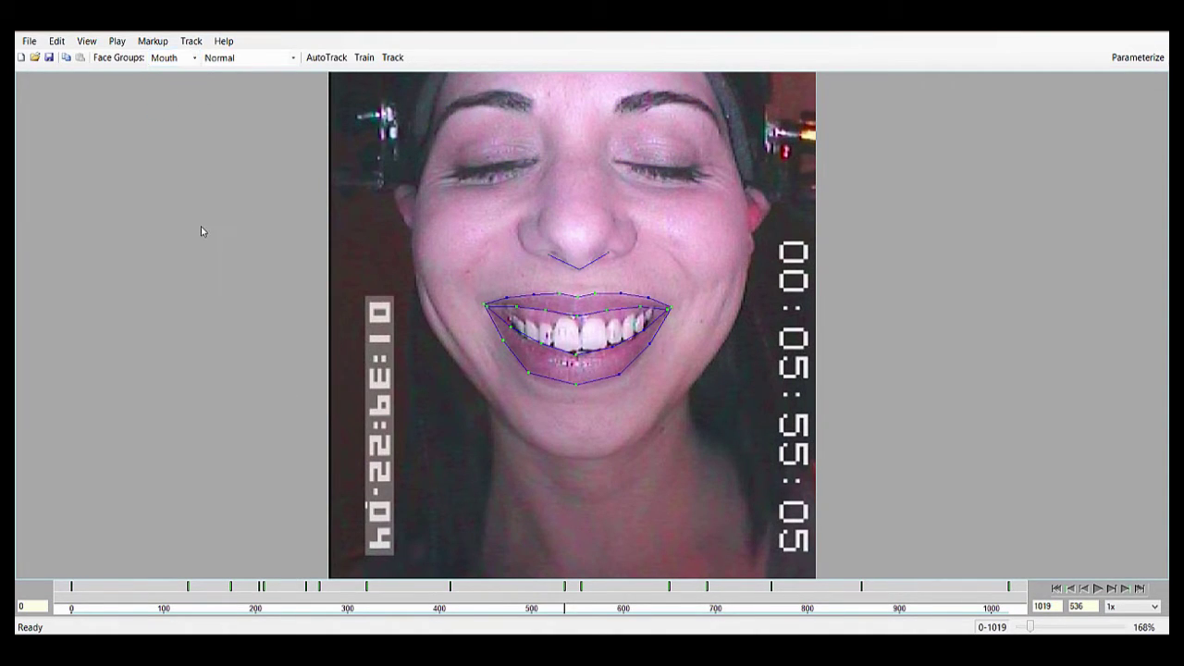
# - Compare the mouth markup between the neighbouring keyframes at frames 536 and 554
pyautogui.hotkey('ctrl', 'Right')
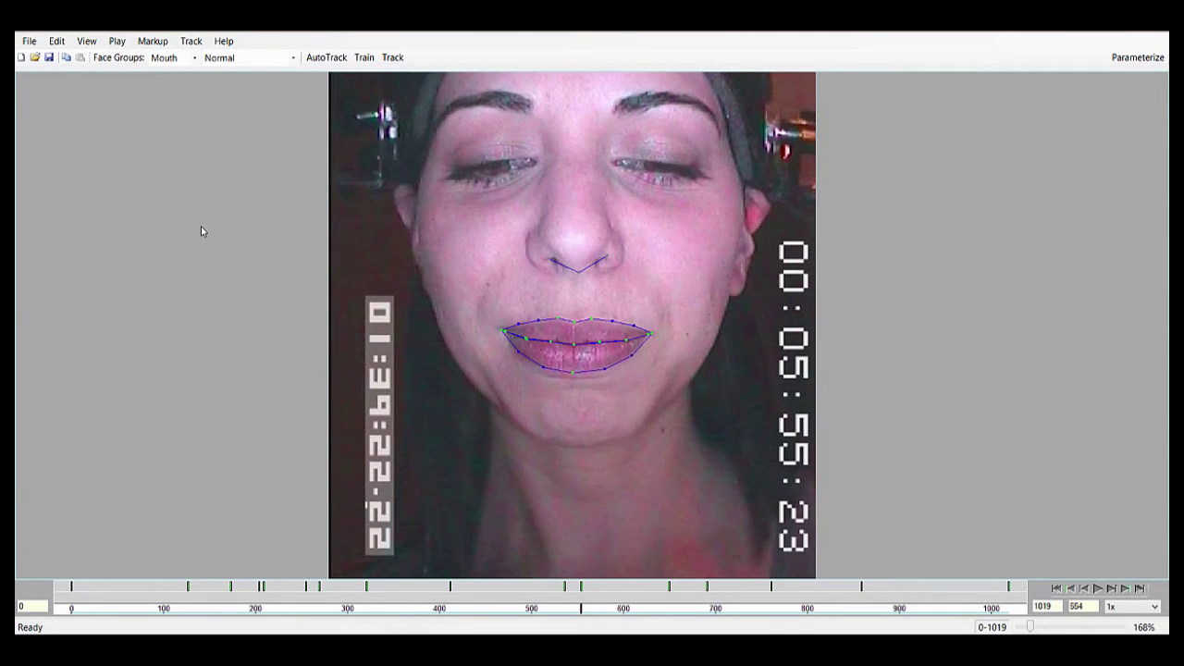
pyautogui.hotkey('ctrl', 'Left')
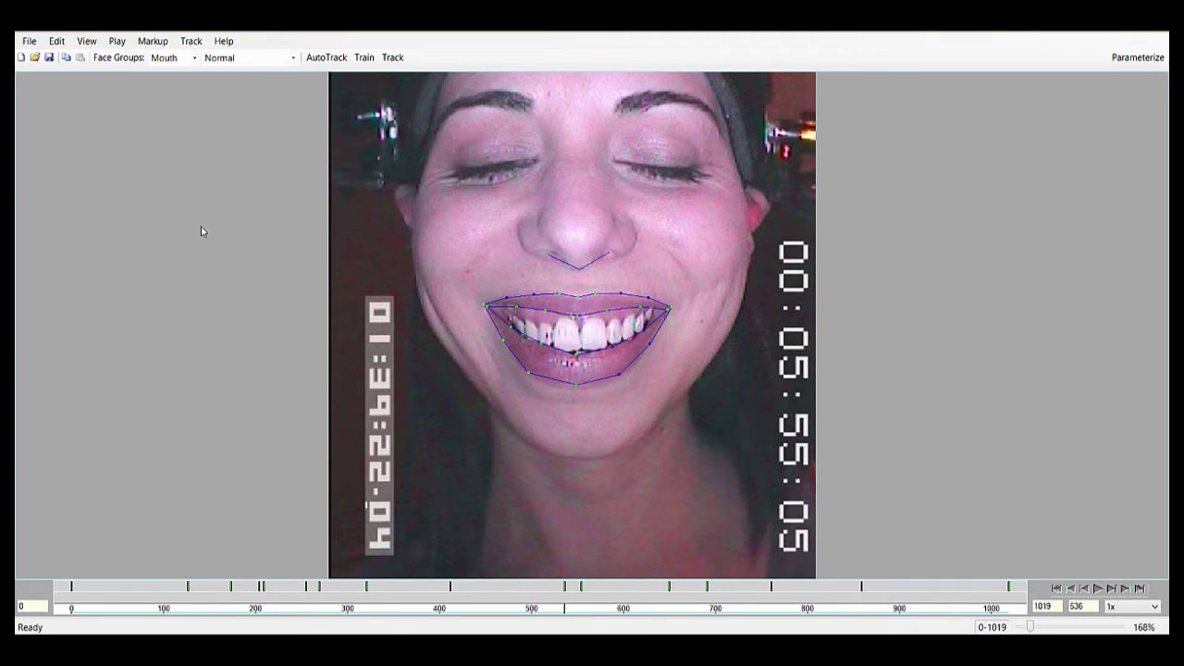
pyautogui.scroll(1, 201, 226)
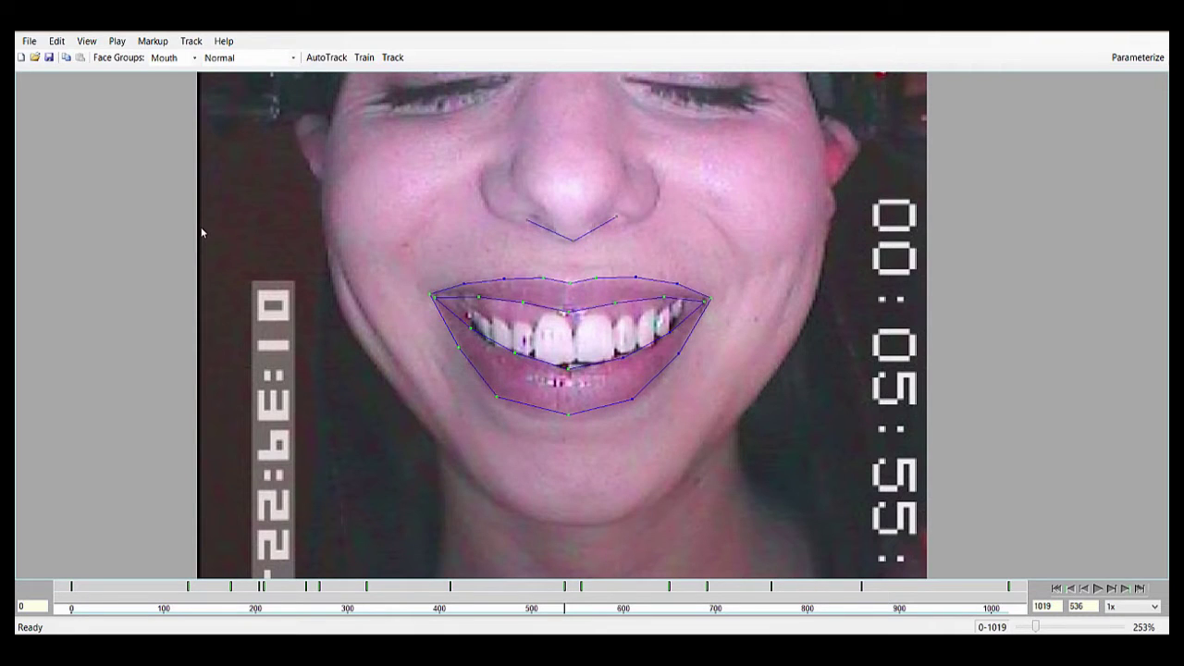
pyautogui.moveTo(566, 611)
pyautogui.mouseDown()
pyautogui.moveTo(532, 612)
pyautogui.moveTo(567, 616)
pyautogui.mouseUp()
pyautogui.hotkey('ctrl', 'Right')
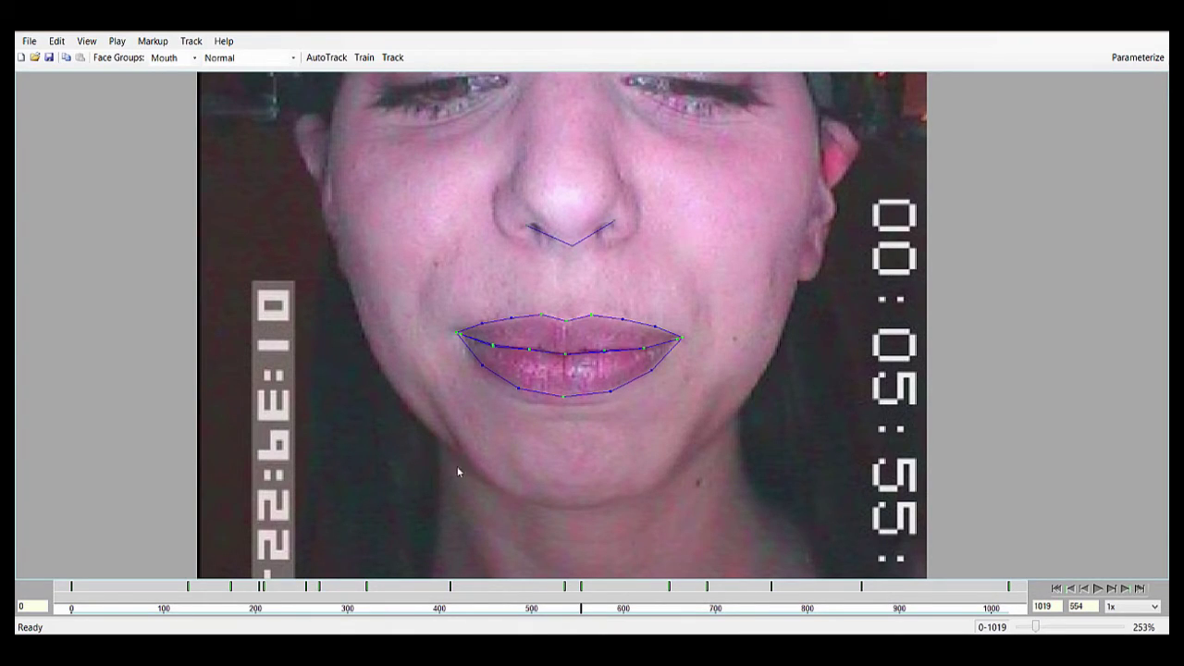
pyautogui.hotkey('ctrl', 'Left')
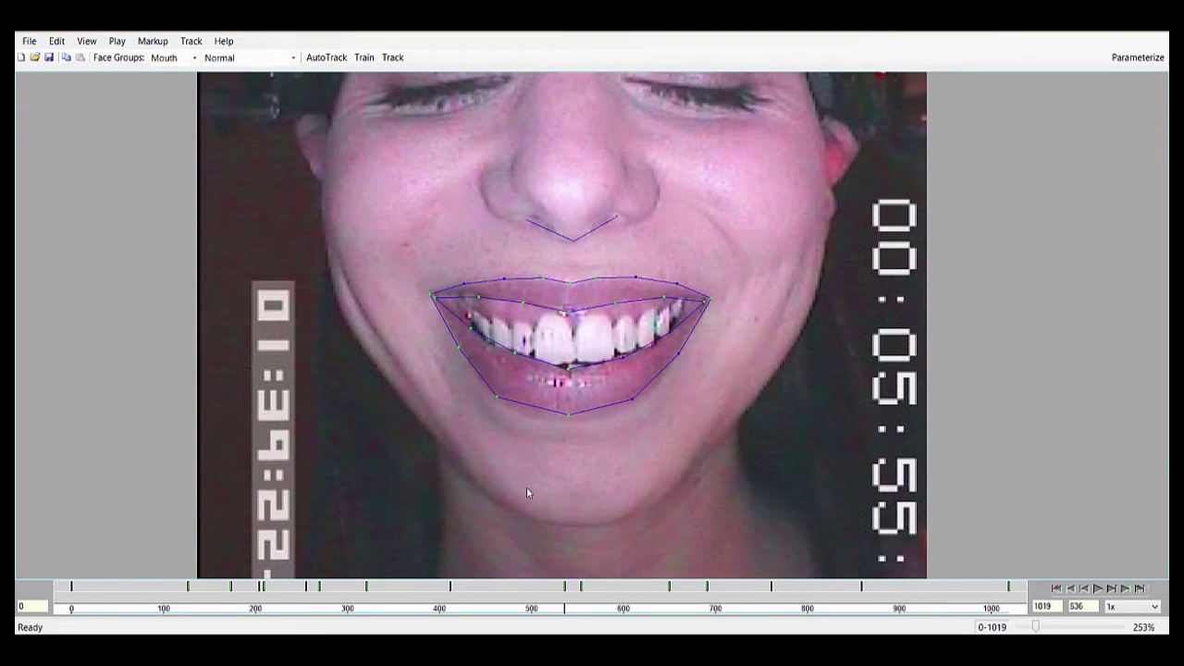
pyautogui.press('Right')
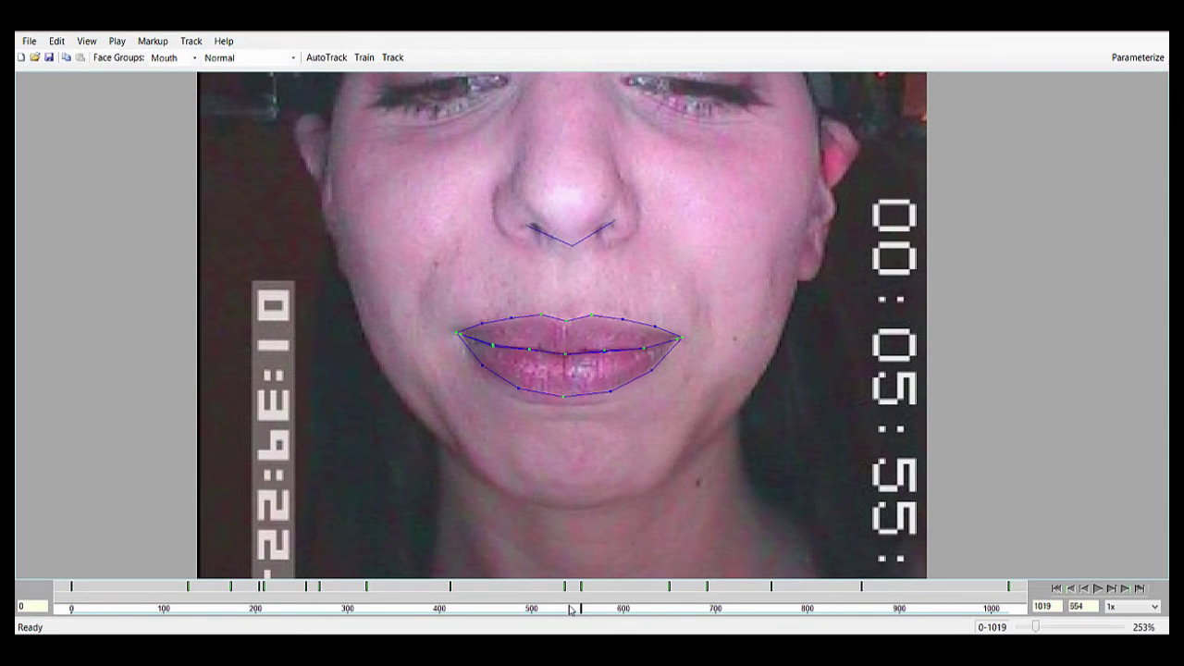
# - Try to adjust the inner upper-lip markup on in-between frame 543
pyautogui.click(567, 608)
pyautogui.moveTo(568, 607); pyautogui.dragTo(573, 609)
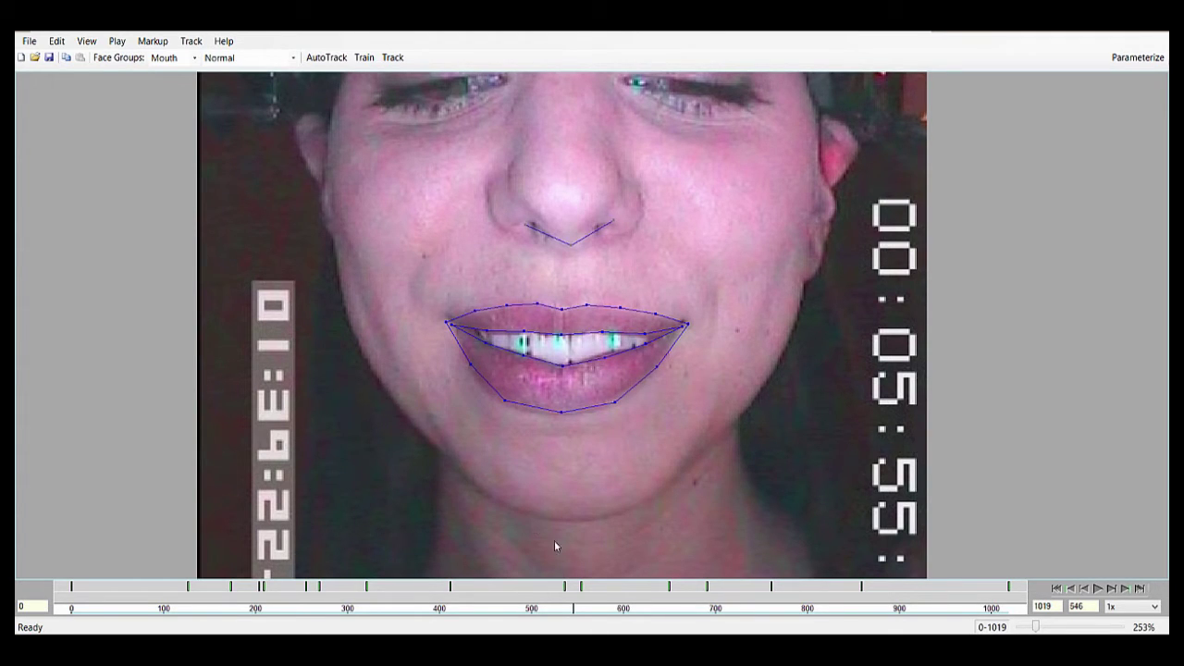
pyautogui.moveTo(573, 605); pyautogui.dragTo(569, 614)
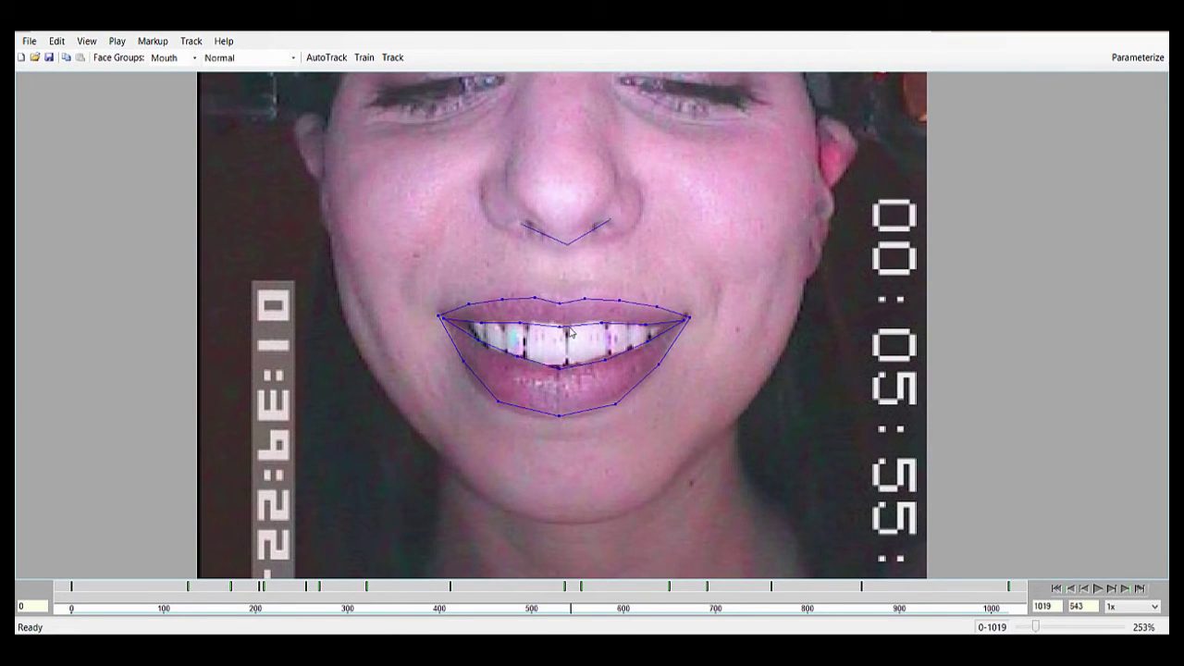
pyautogui.moveTo(570, 326); pyautogui.dragTo(572, 323)
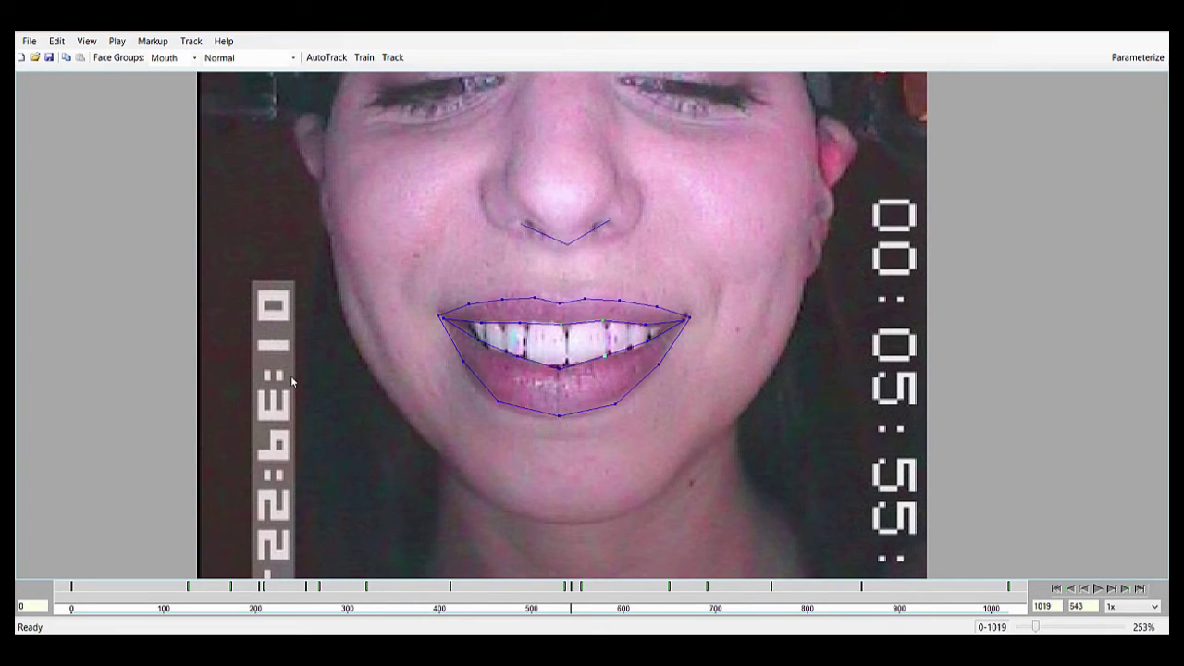
# - Step back through the frames to 536 and check the lip-corner placement against the keyframe at frame 554
pyautogui.press('Left')
pyautogui.press('Left')
pyautogui.press('Left')
pyautogui.press('Left')
pyautogui.press('Left')
pyautogui.press('Left')
pyautogui.press('Left')
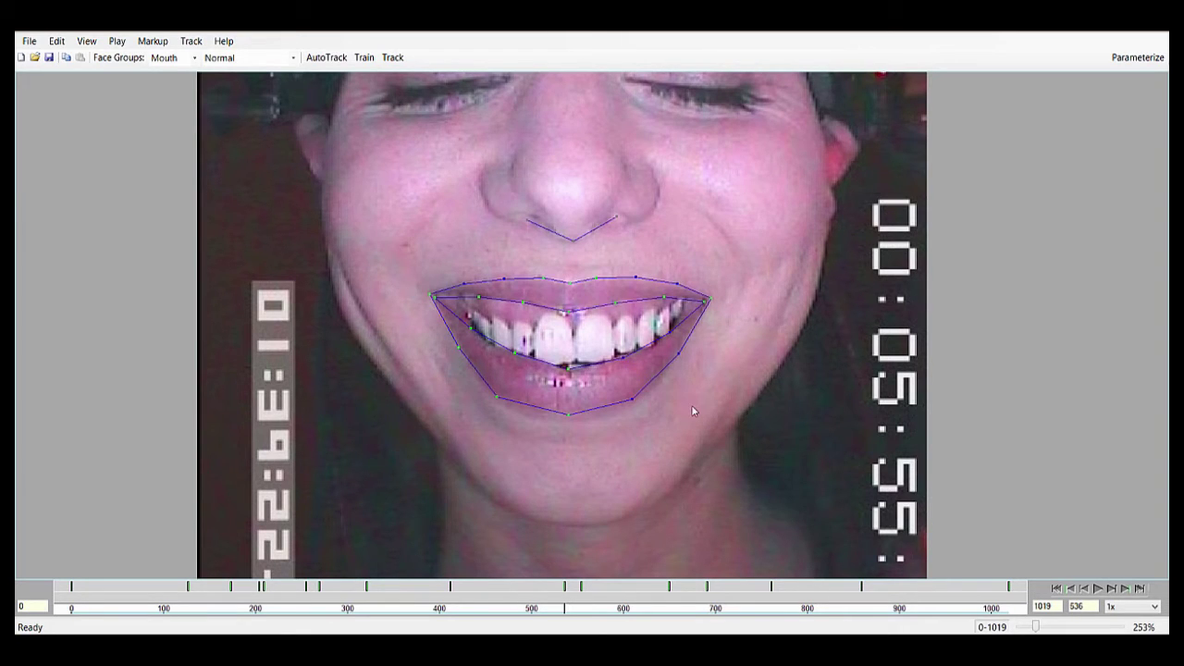
pyautogui.hotkey('ctrl', 'Right')
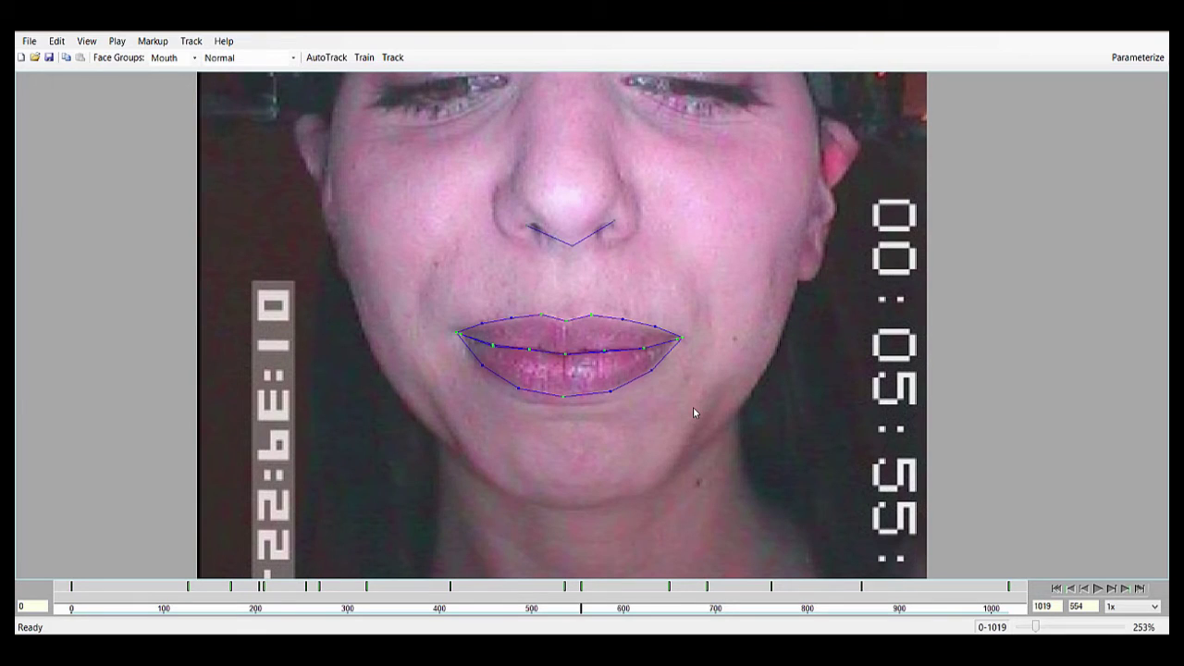
pyautogui.press('Left')
pyautogui.press('Right')
pyautogui.press('Left')
pyautogui.press('Right')
pyautogui.press('Left')
pyautogui.press('Right')
pyautogui.press('Left')
pyautogui.press('Right')
pyautogui.hotkey('ctrl', 'Left')
pyautogui.hotkey('ctrl', 'Right')
pyautogui.hotkey('ctrl', 'Left')
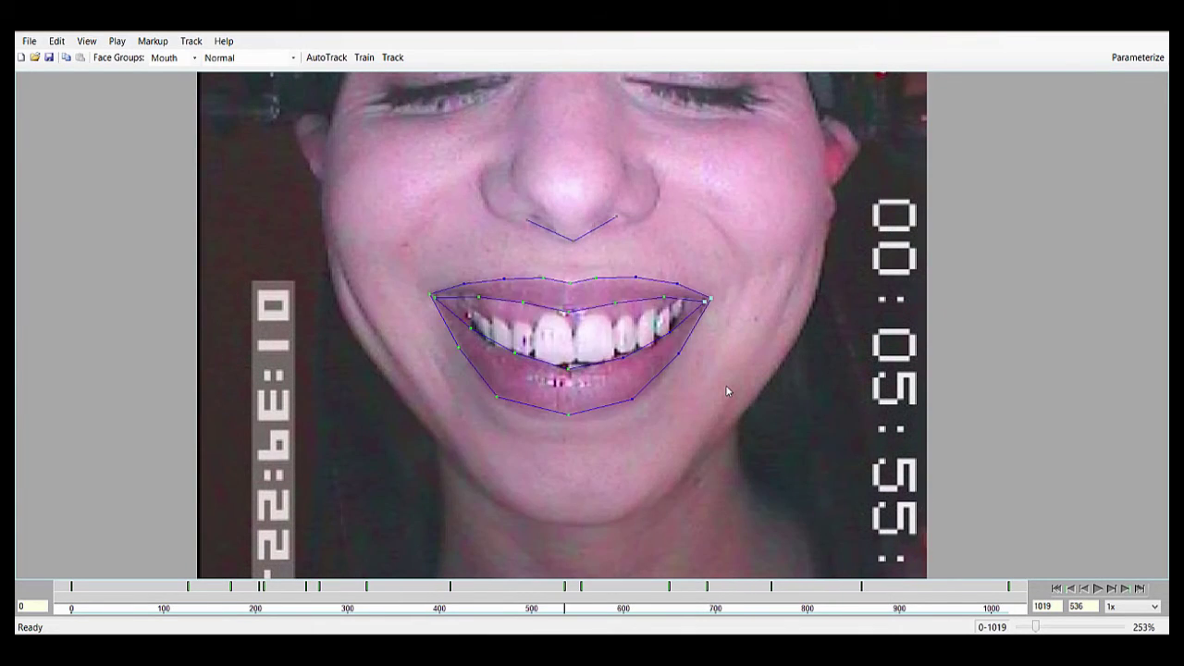
pyautogui.press('pagedown')
pyautogui.press('pageup')
pyautogui.press('pagedown')
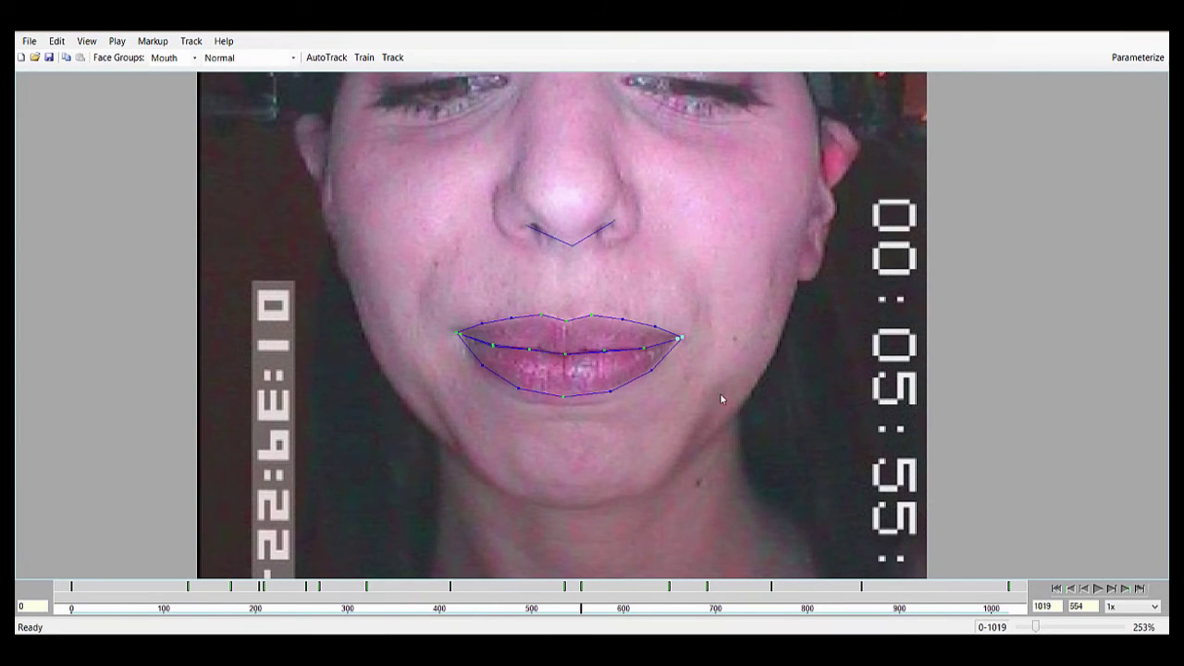
# - Move the left outer lip corner slightly down on frame 536 and slightly up on frame 554
pyautogui.moveTo(578, 603); pyautogui.dragTo(573, 602)
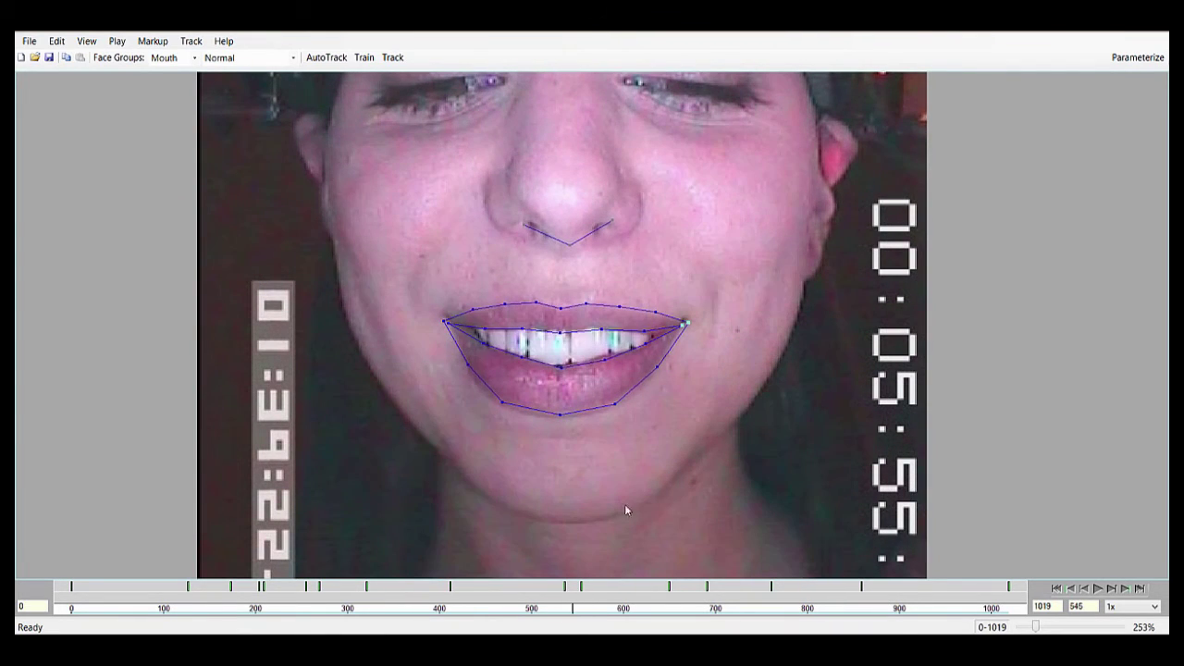
pyautogui.press('pageup')
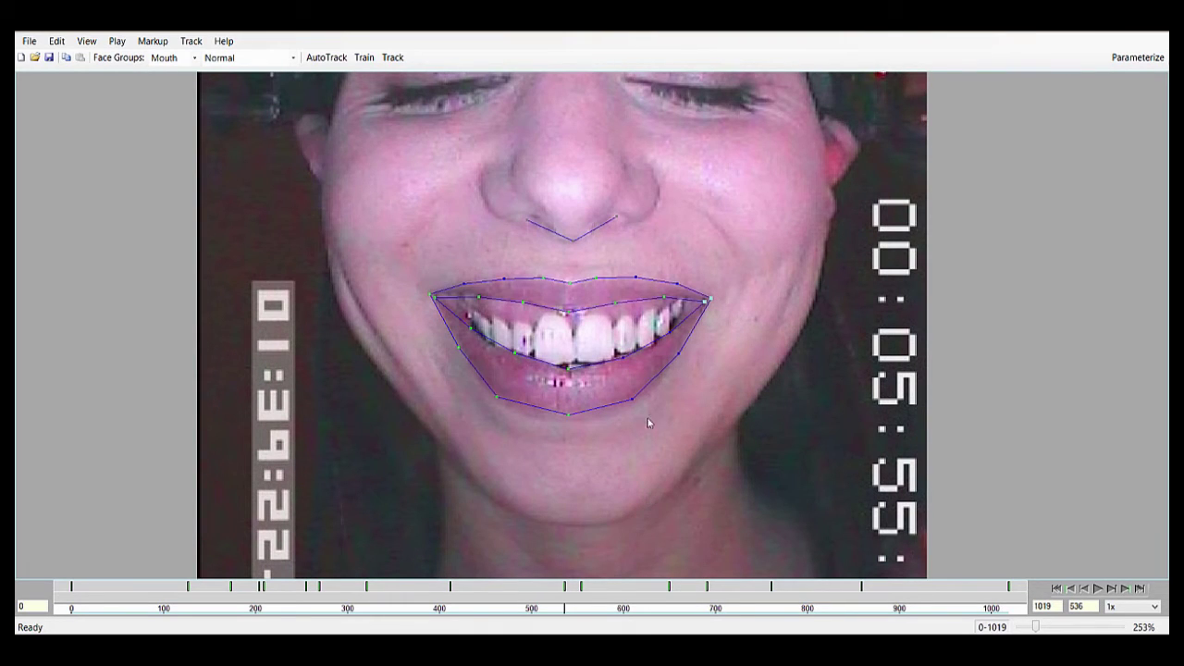
pyautogui.moveTo(710, 299); pyautogui.dragTo(711, 305)
pyautogui.press('pagedown')
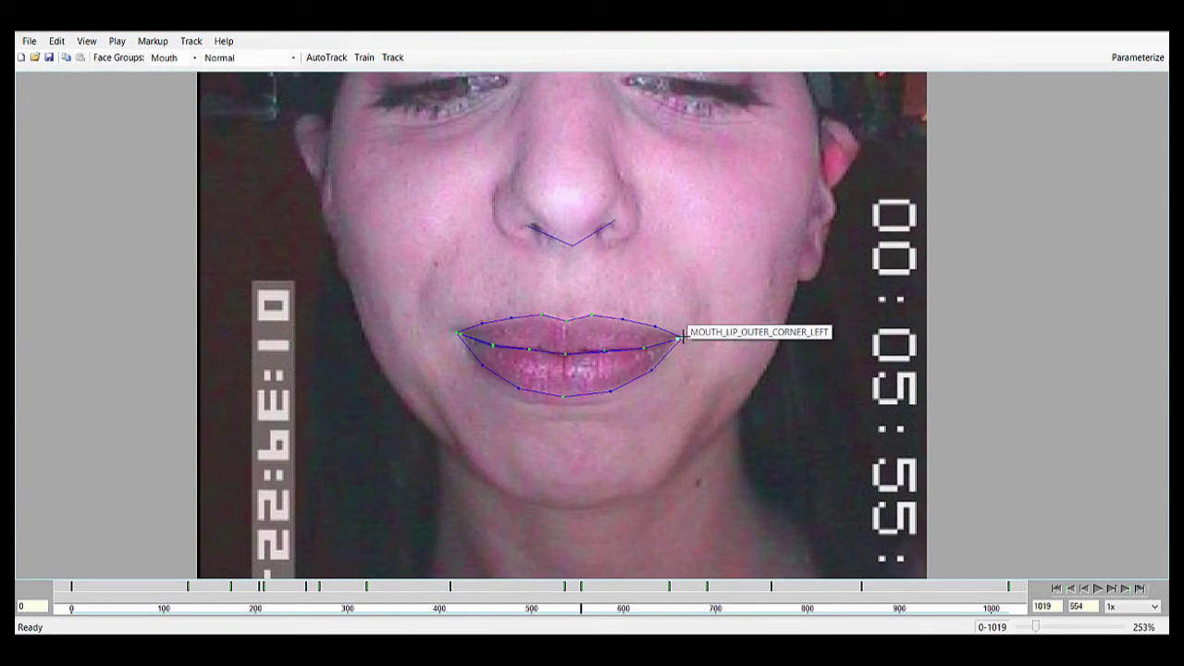
pyautogui.moveTo(680, 339); pyautogui.dragTo(681, 331)
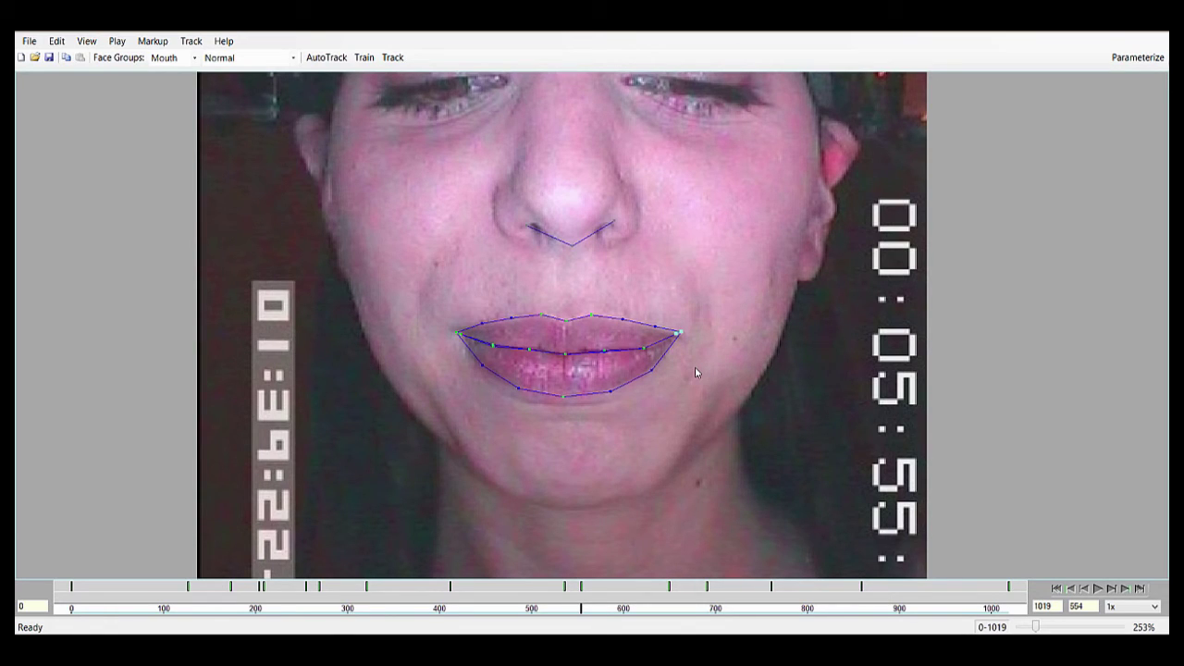
# - Add a left lip corner correction on in-between frame 542 and fine-tune the left outer lip corner on frame 554
pyautogui.click(569, 607)
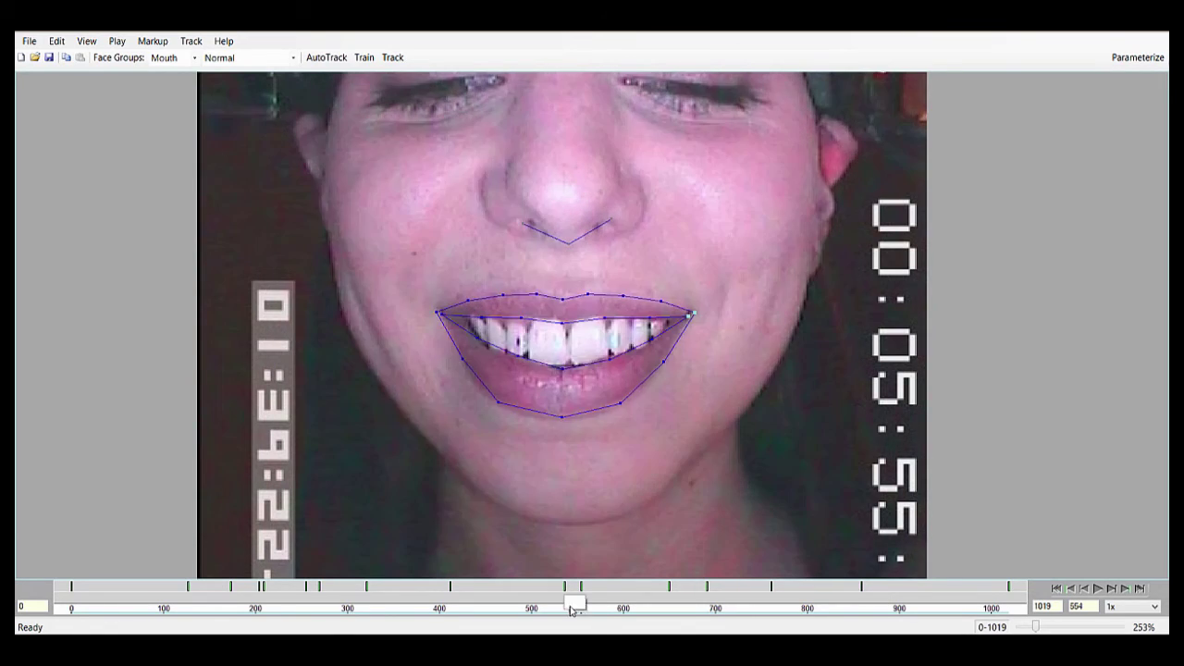
pyautogui.moveTo(693, 312); pyautogui.dragTo(691, 315)
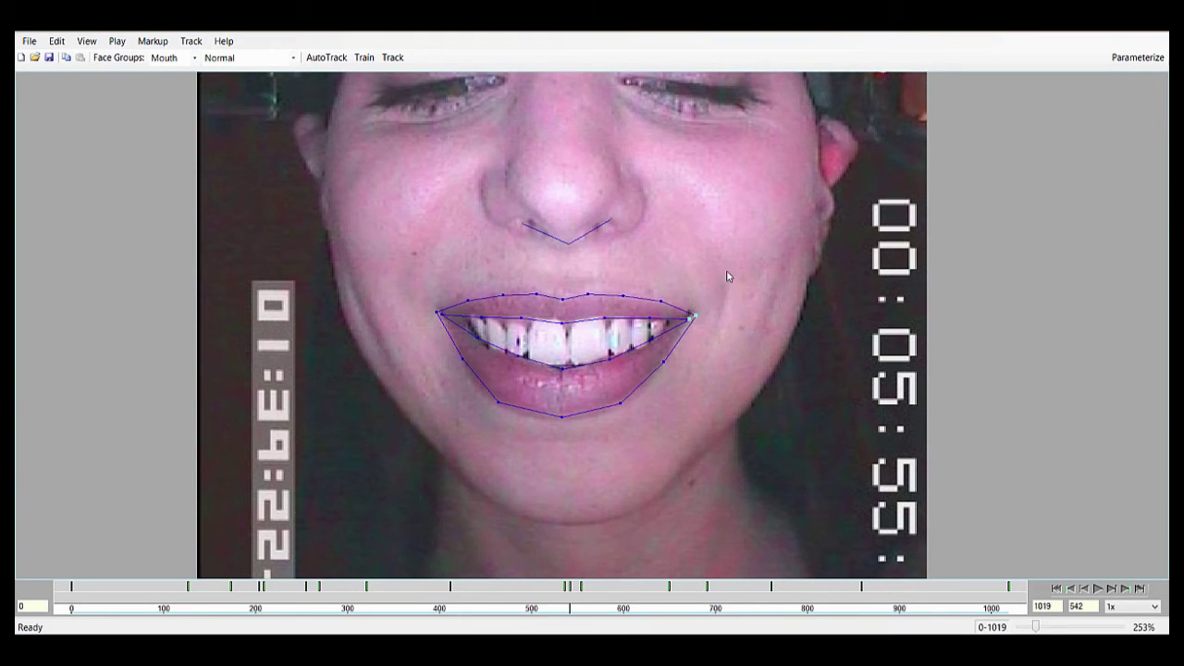
pyautogui.moveTo(392, 277); pyautogui.dragTo(722, 451)
pyautogui.hotkey('ctrl', 'Right')
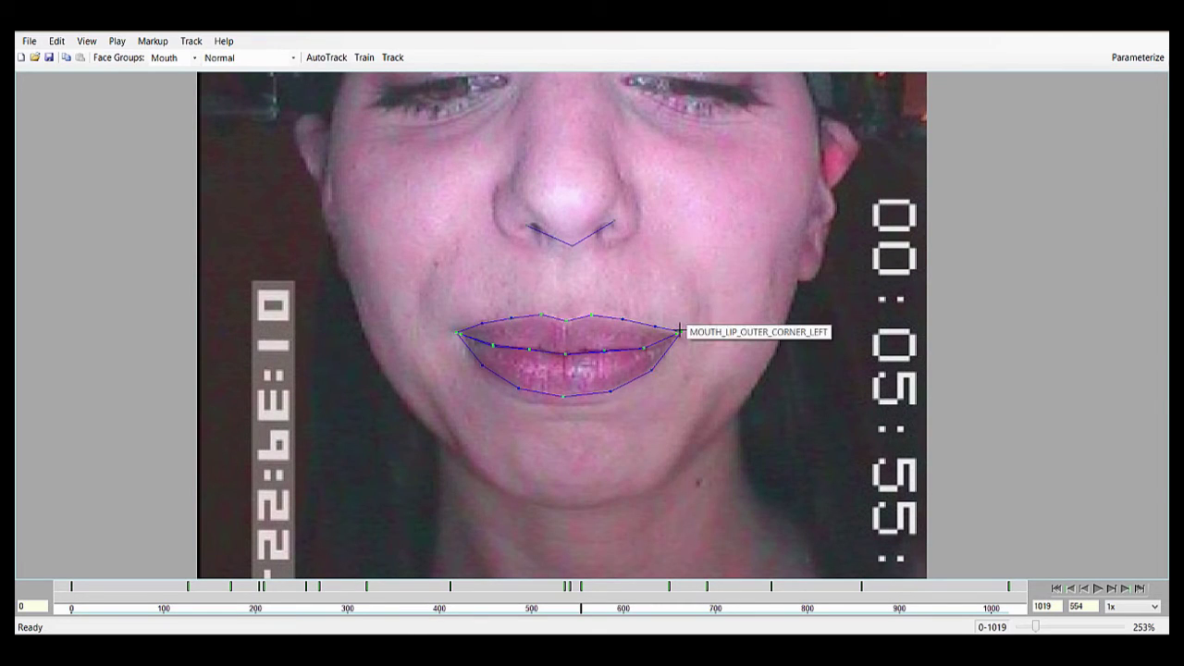
pyautogui.moveTo(679, 330); pyautogui.dragTo(681, 332)
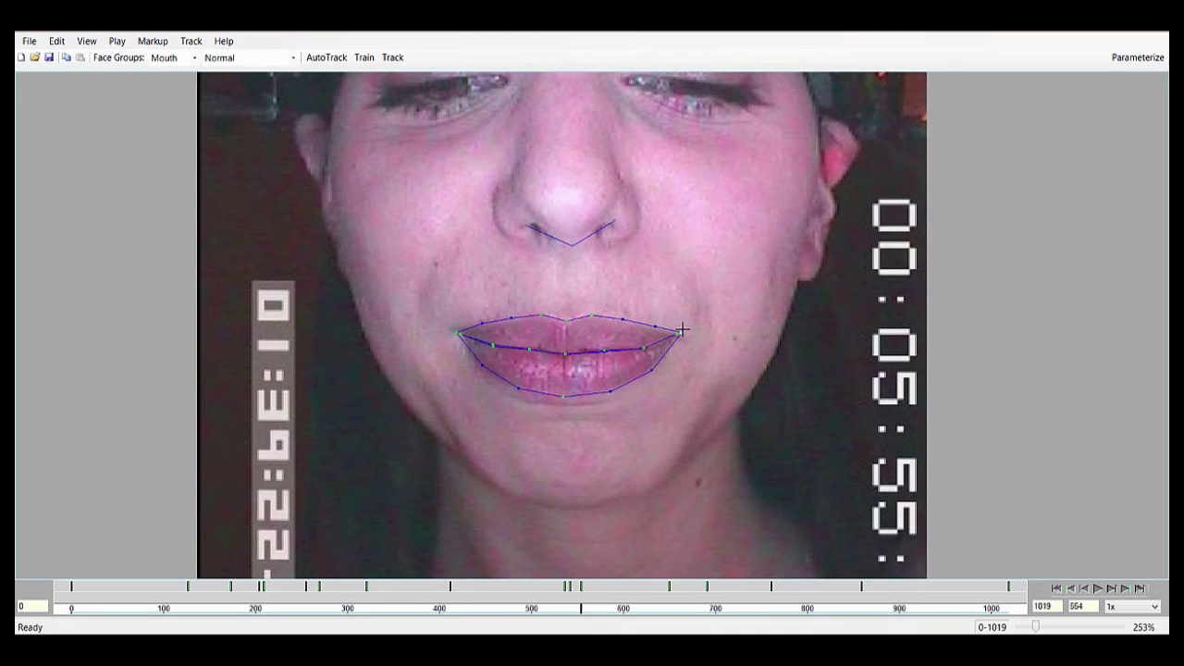
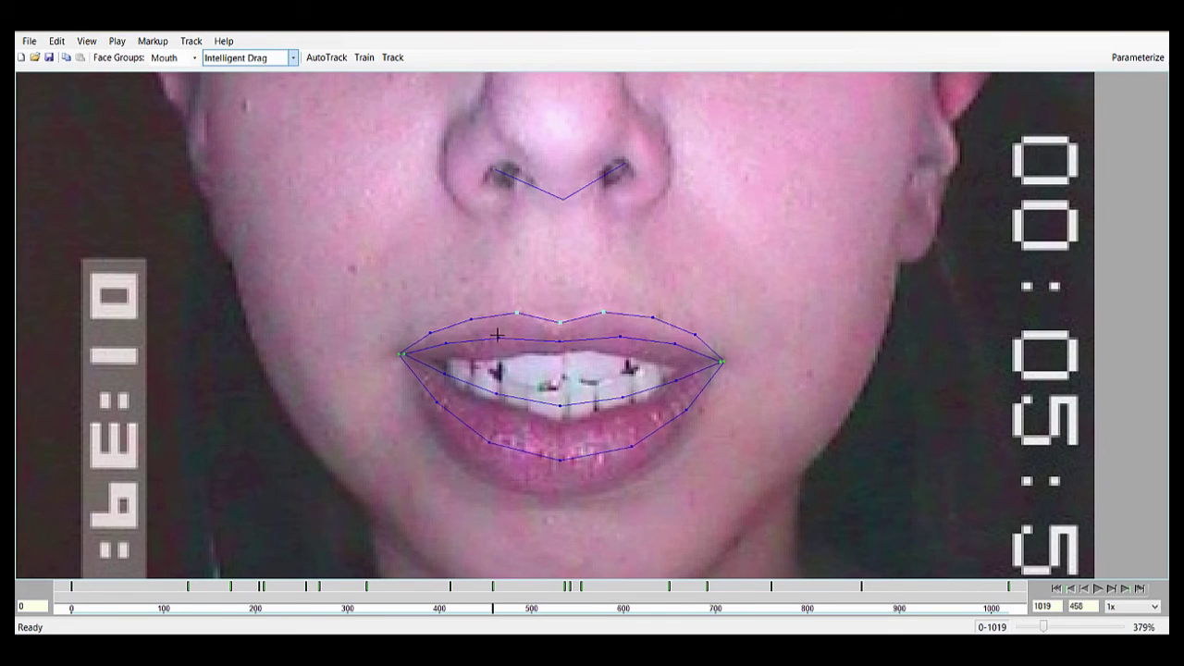
# - On frame 458, fit the outer upper-lip side points and the centre points of the lower and inner lips to the lip edges
pyautogui.moveTo(462, 322); pyautogui.dragTo(465, 321)
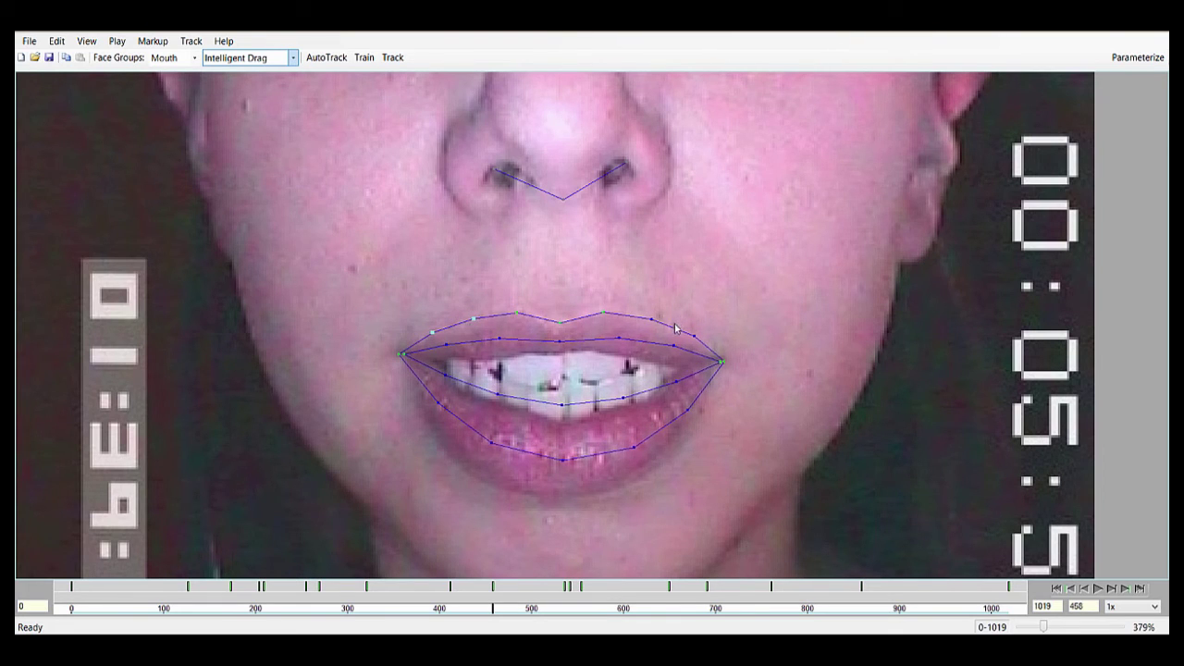
pyautogui.moveTo(675, 324); pyautogui.dragTo(676, 329)
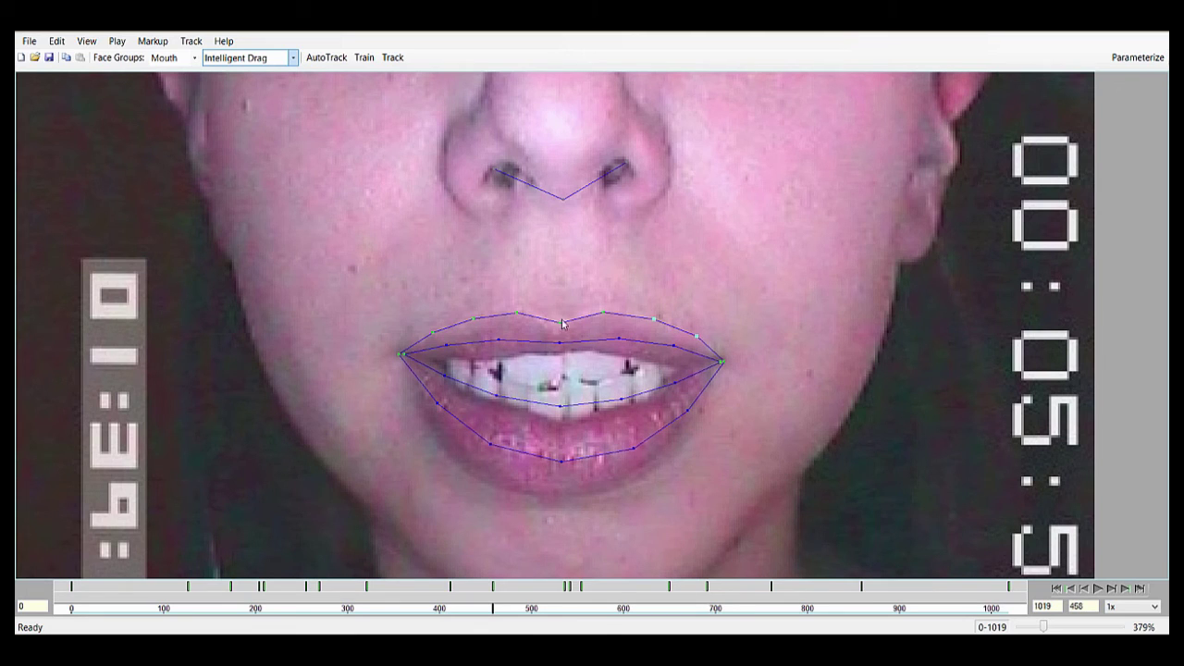
pyautogui.moveTo(563, 461); pyautogui.dragTo(560, 494)
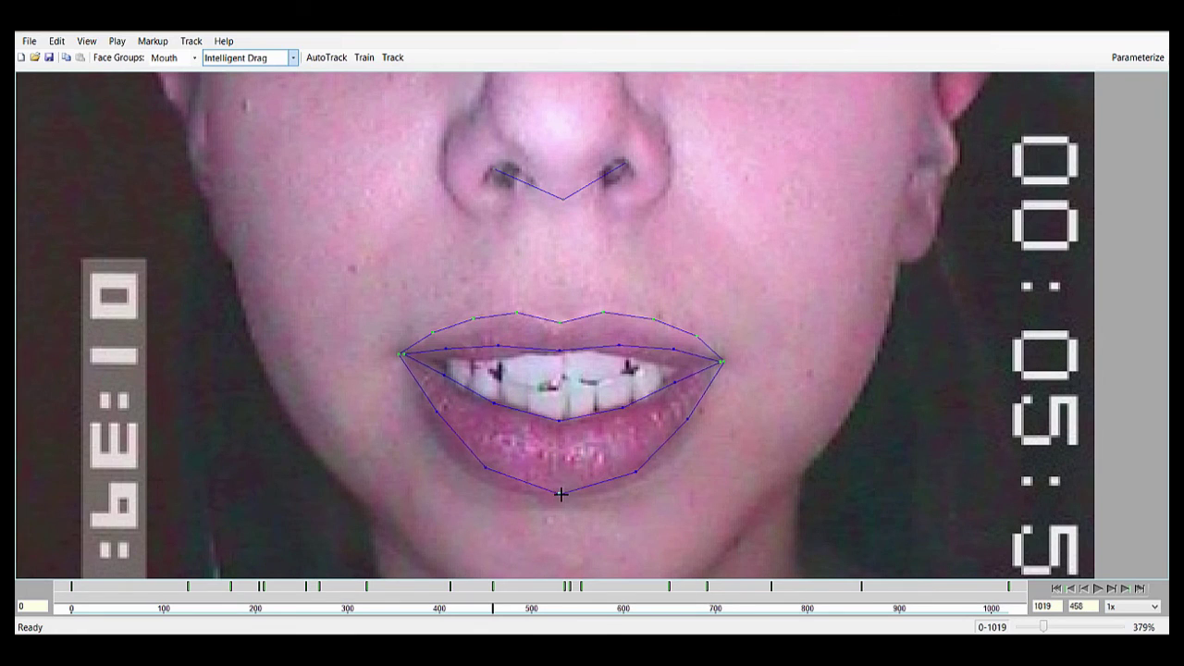
pyautogui.moveTo(560, 419); pyautogui.dragTo(559, 423)
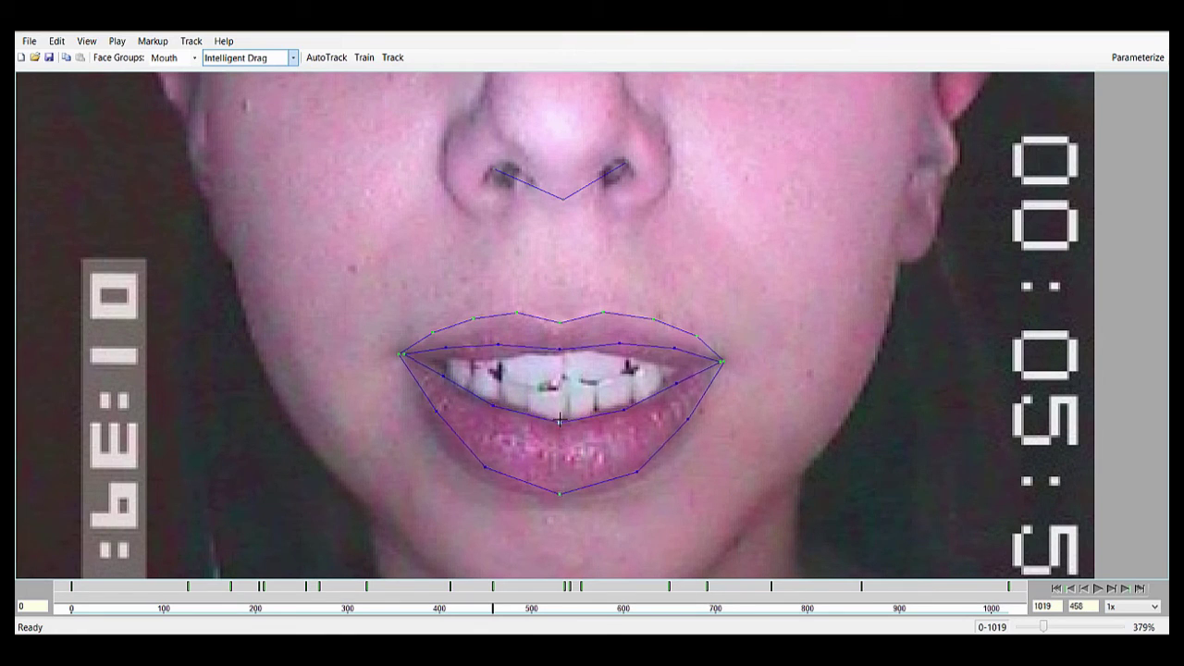
pyautogui.moveTo(559, 349); pyautogui.dragTo(560, 351)
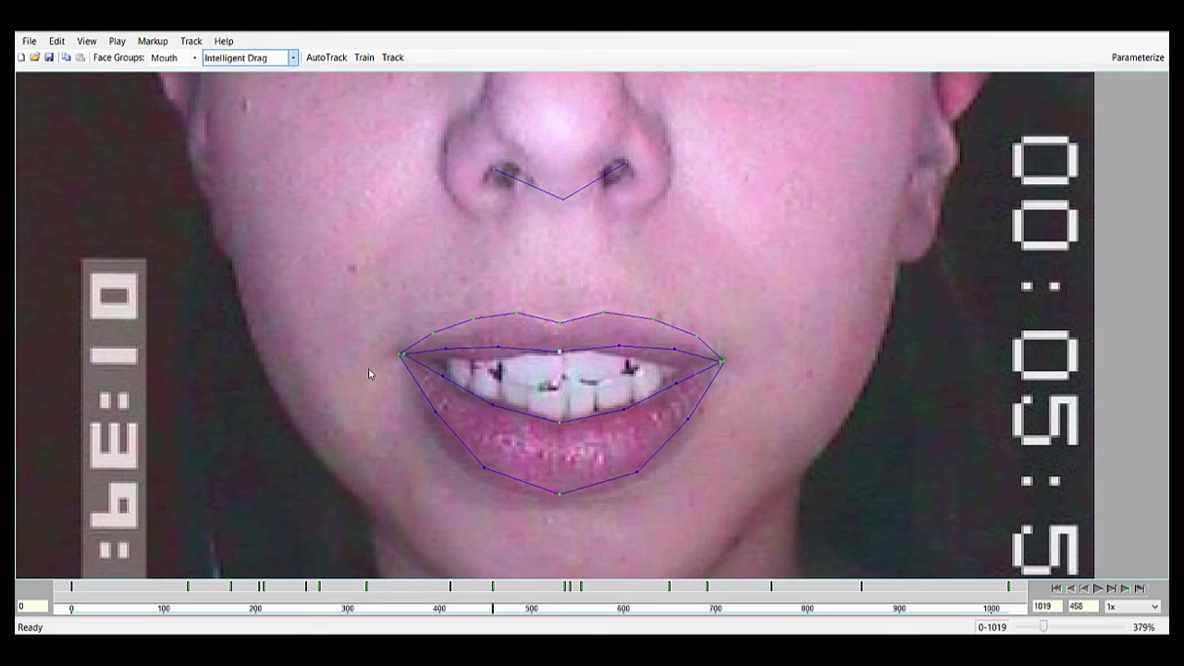
# - Fit the side points of the outer lower lip and both inner lip lines to the mouth contours on frame 458
pyautogui.moveTo(452, 432); pyautogui.dragTo(445, 445)
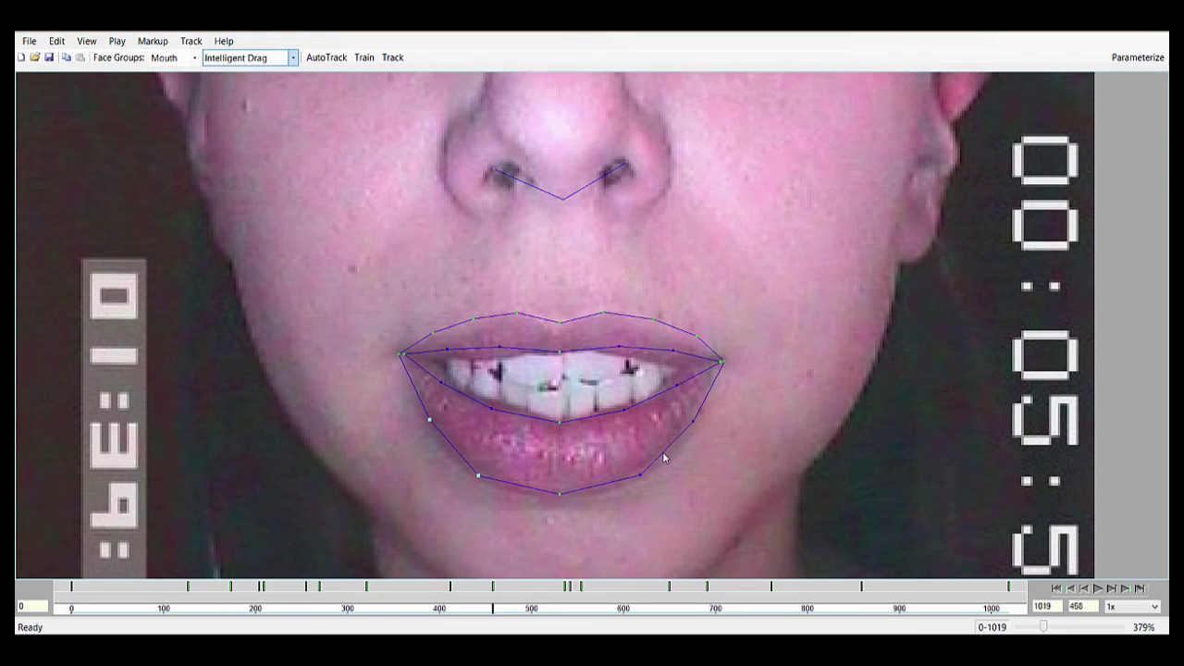
pyautogui.moveTo(664, 457); pyautogui.dragTo(662, 400)
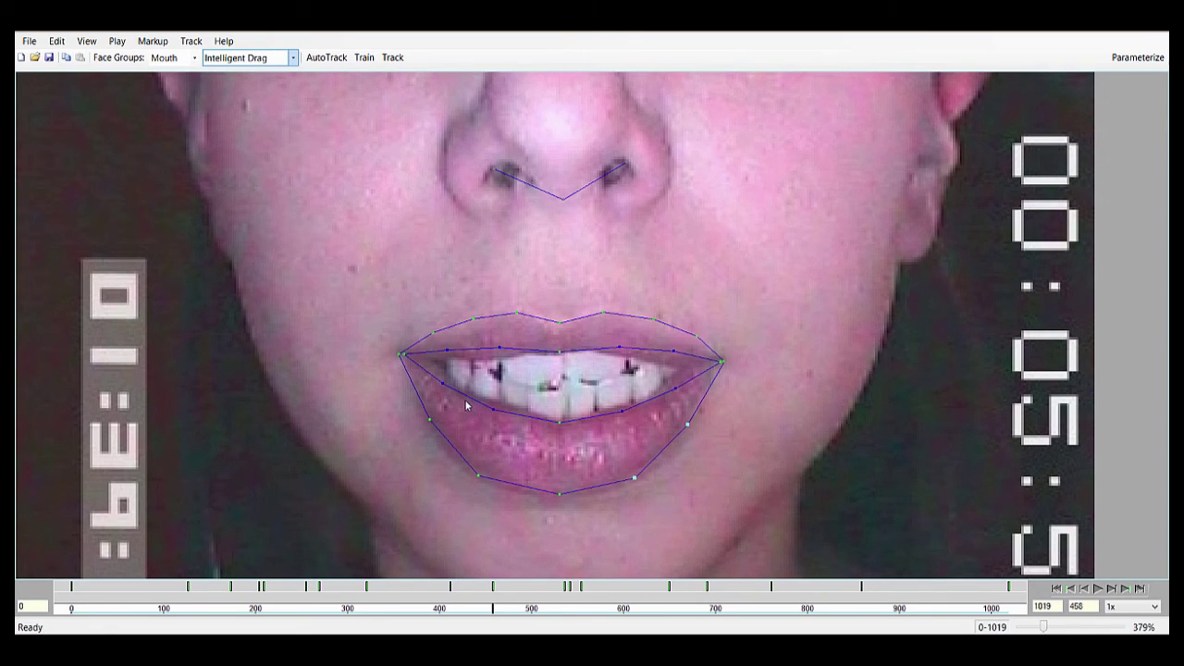
pyautogui.moveTo(467, 403); pyautogui.dragTo(502, 356)
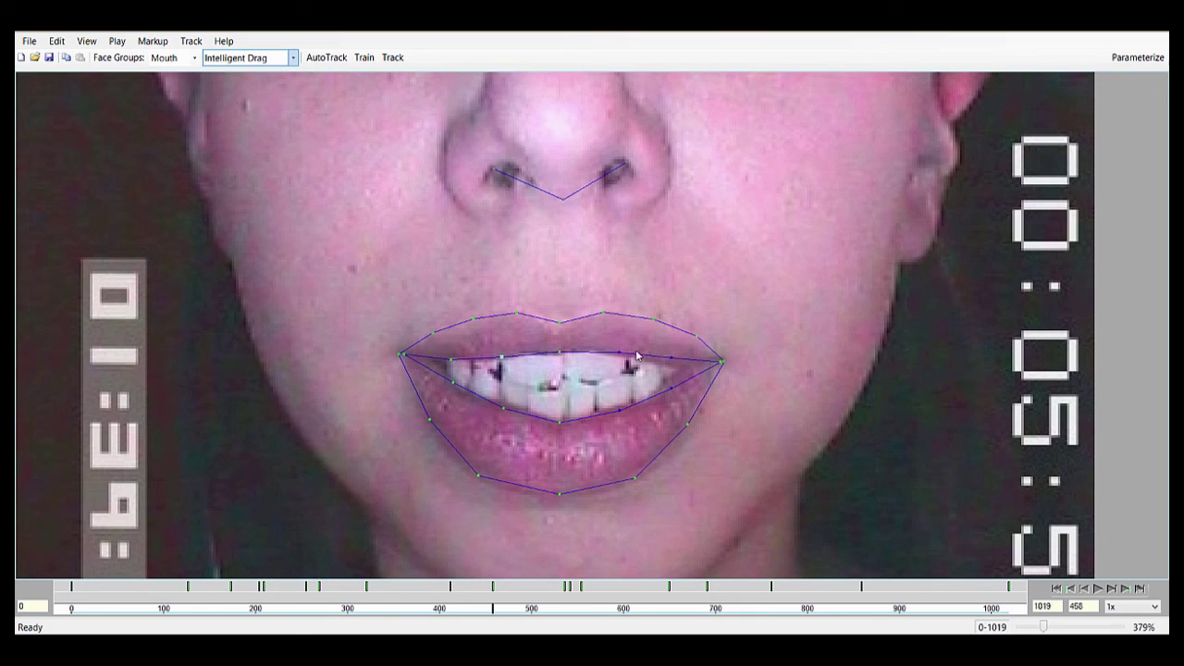
pyautogui.moveTo(619, 353); pyautogui.dragTo(668, 383)
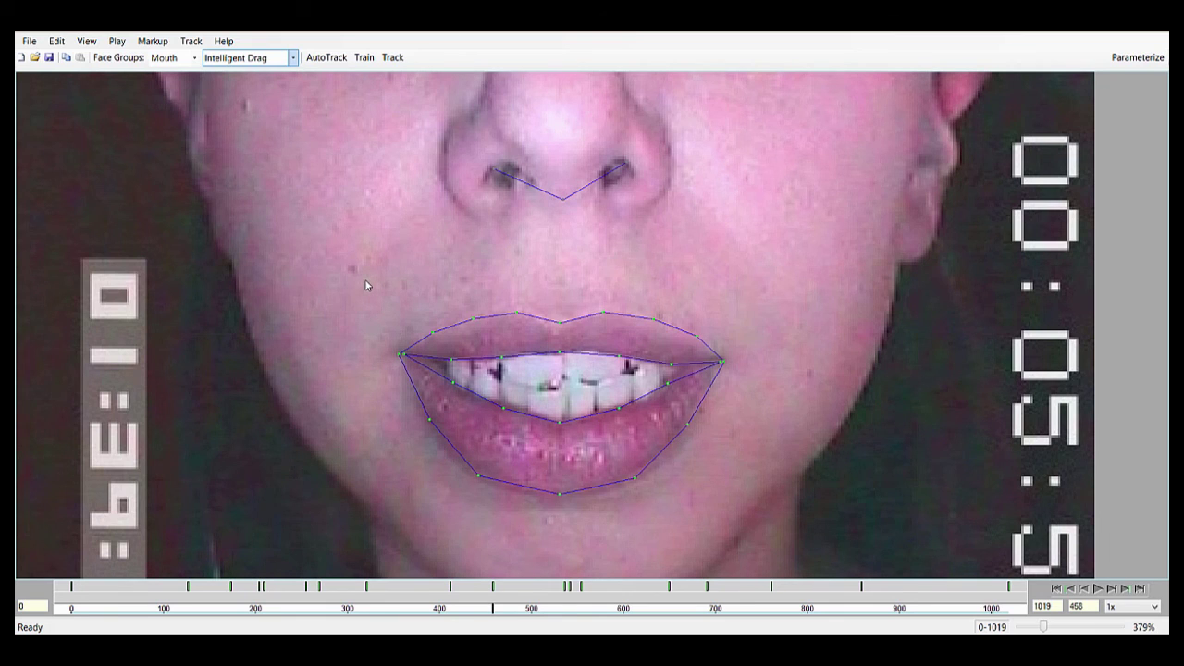
# - Raise the left lip corner on frame 536 to the actual corner of the smiling mouth
pyautogui.scroll(-1, 365, 285)
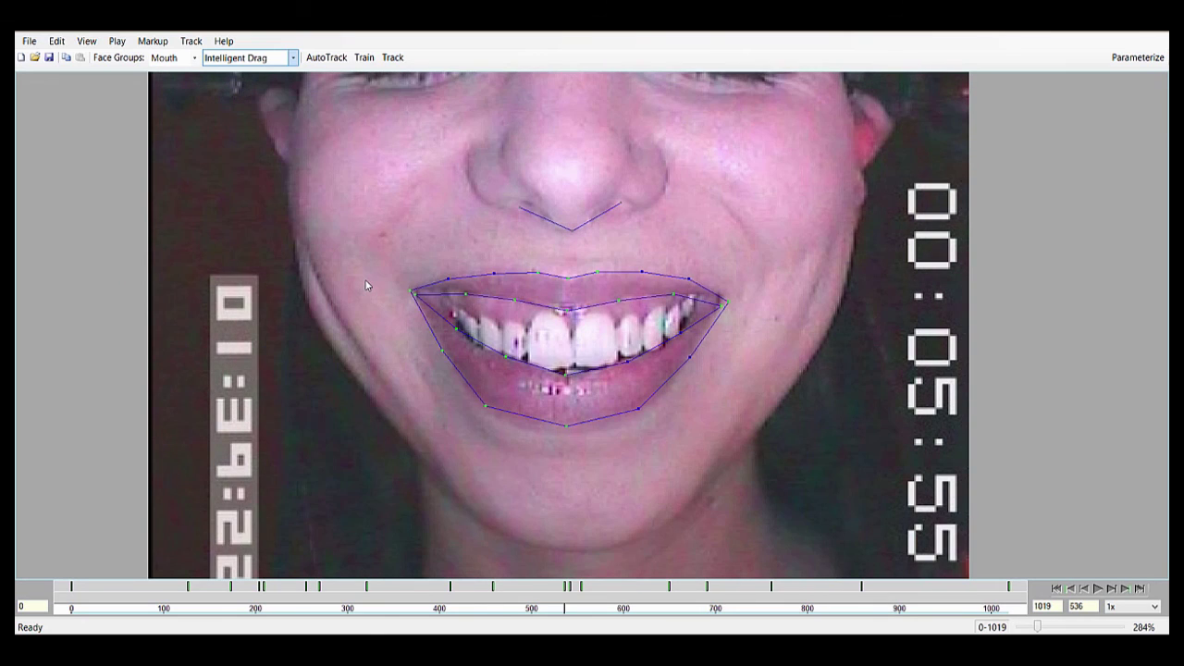
pyautogui.moveTo(724, 304); pyautogui.dragTo(724, 296)
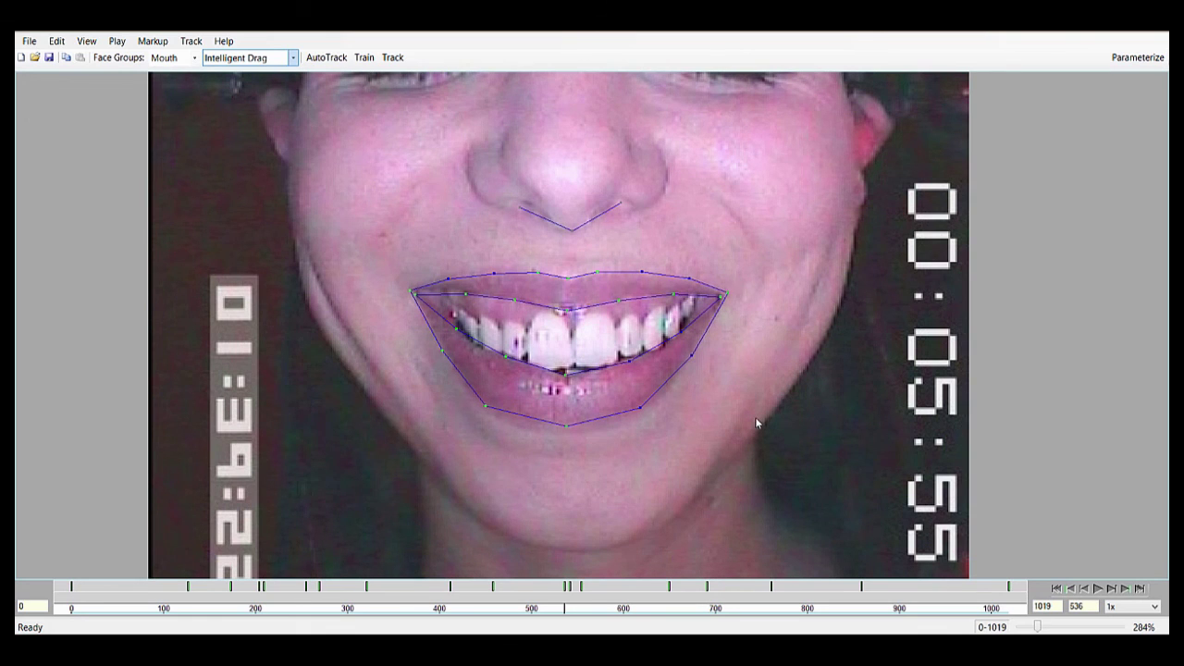